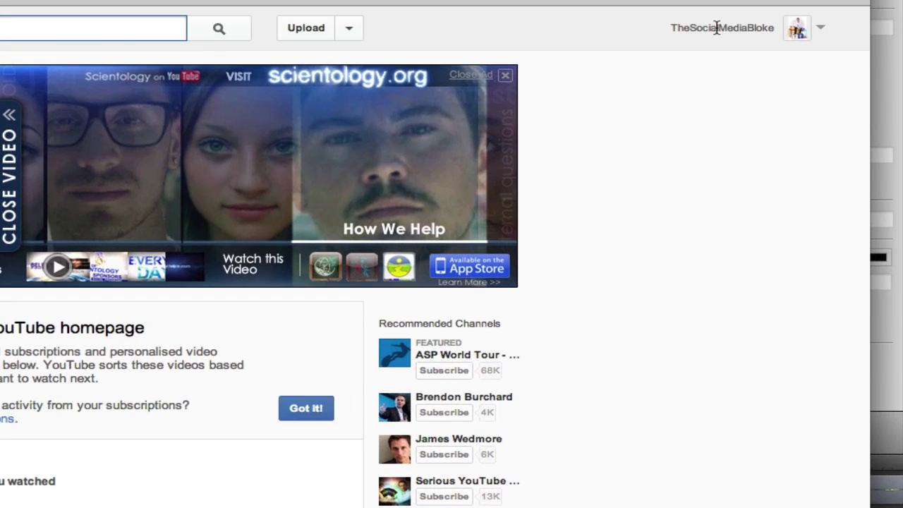
Open the account's settings and view the channel's monetisation page, followed by its associated website page.
click(717, 28)
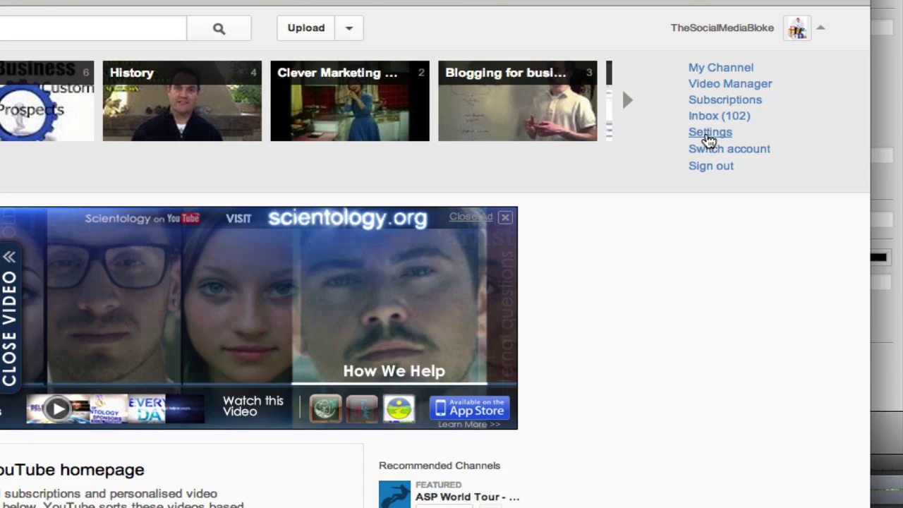
click(710, 134)
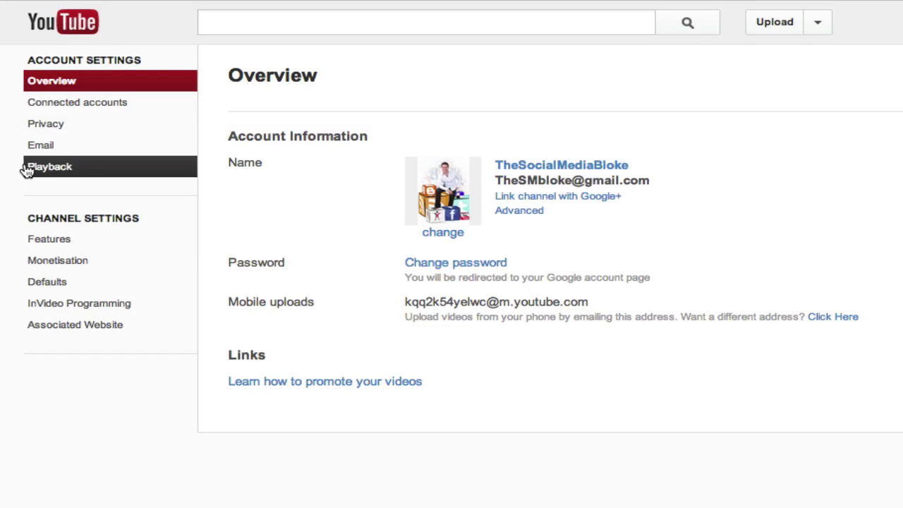
click(44, 262)
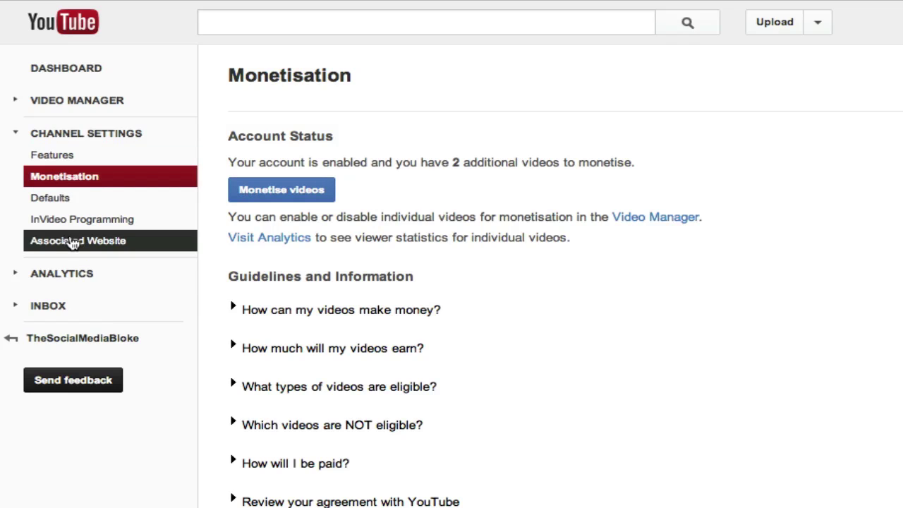
click(73, 242)
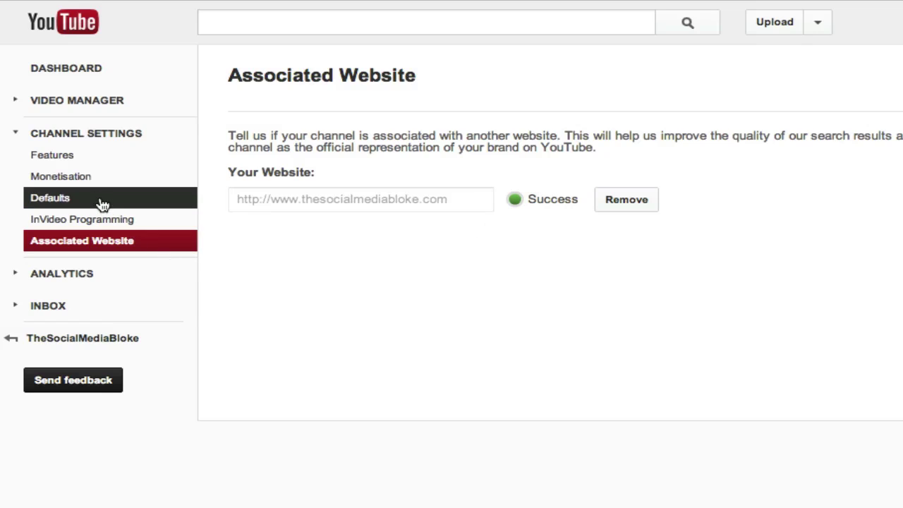
Examine the account status and the list of enabled features on the channel's Features page.
click(67, 163)
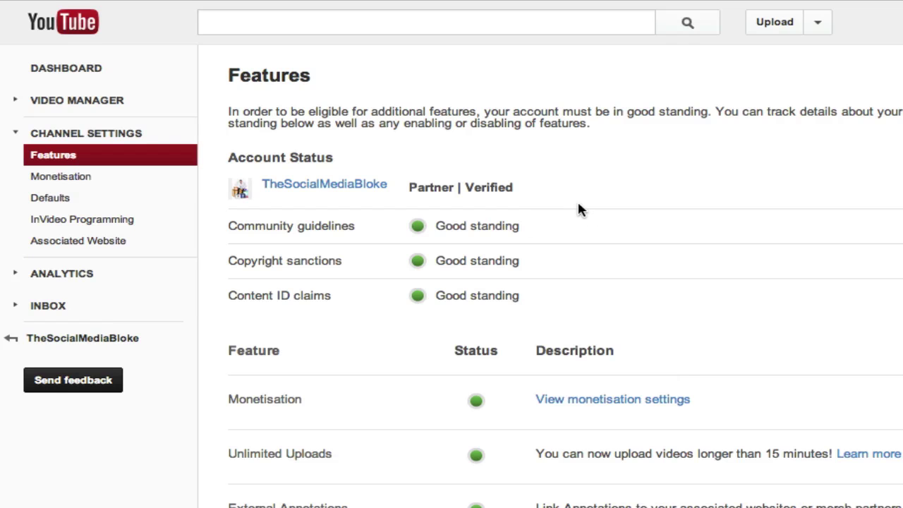
scroll(619, 207, down, 5)
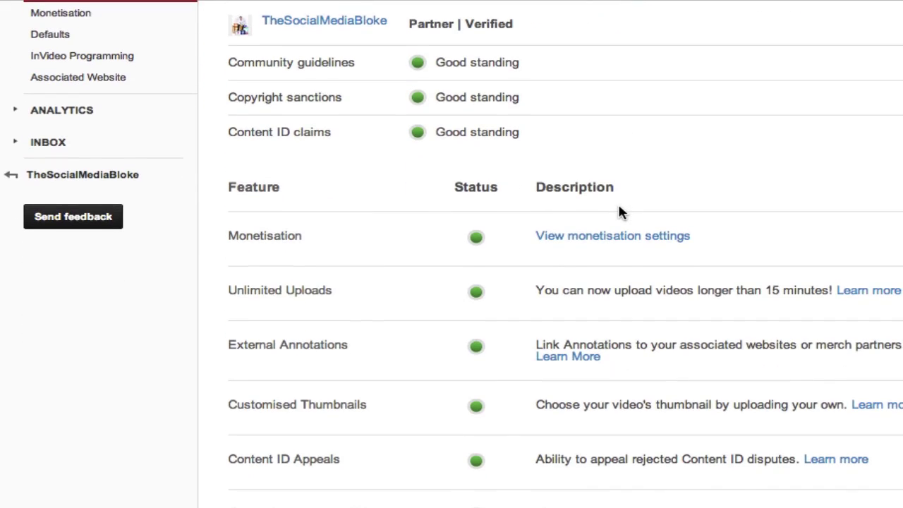
scroll(399, 211, down, 1)
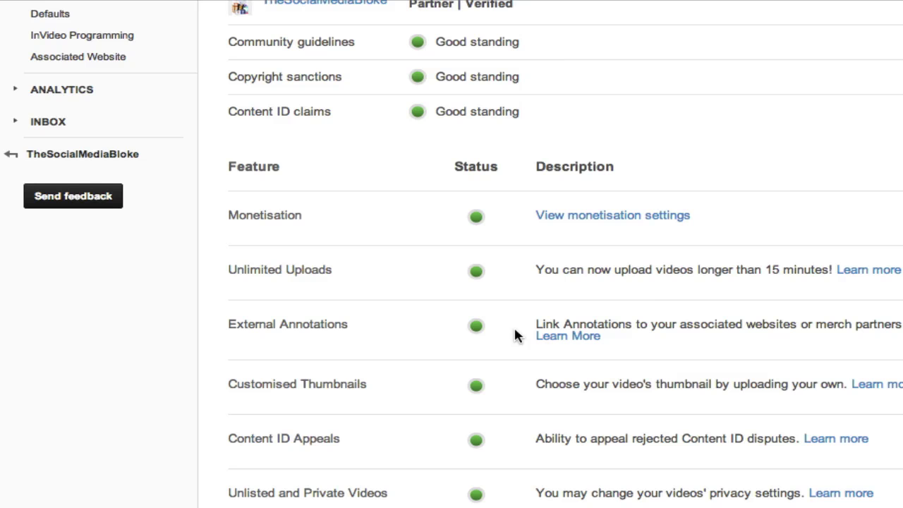
scroll(515, 331, up, 5)
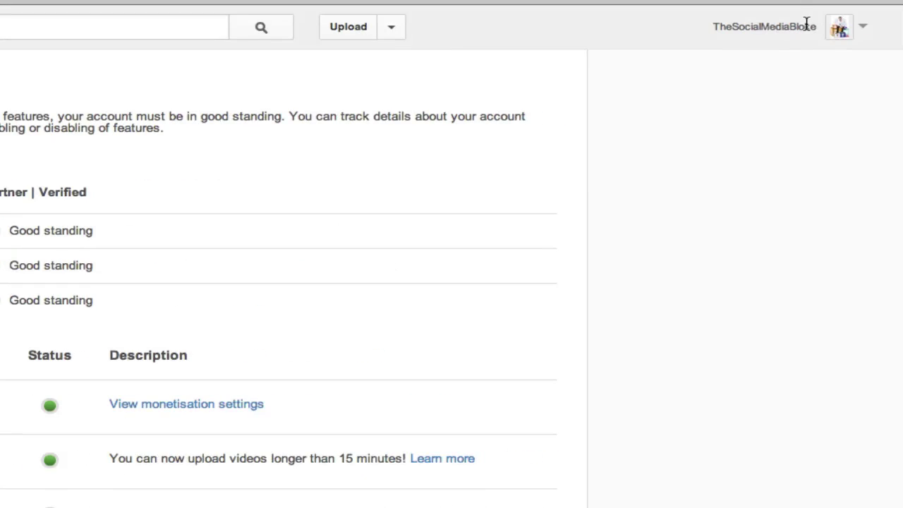
From the uploaded videos, open the annotations editor for "Linkedin Answers , Facebook Graph Search and Facebook Phishing Scam" and pause playback.
click(807, 25)
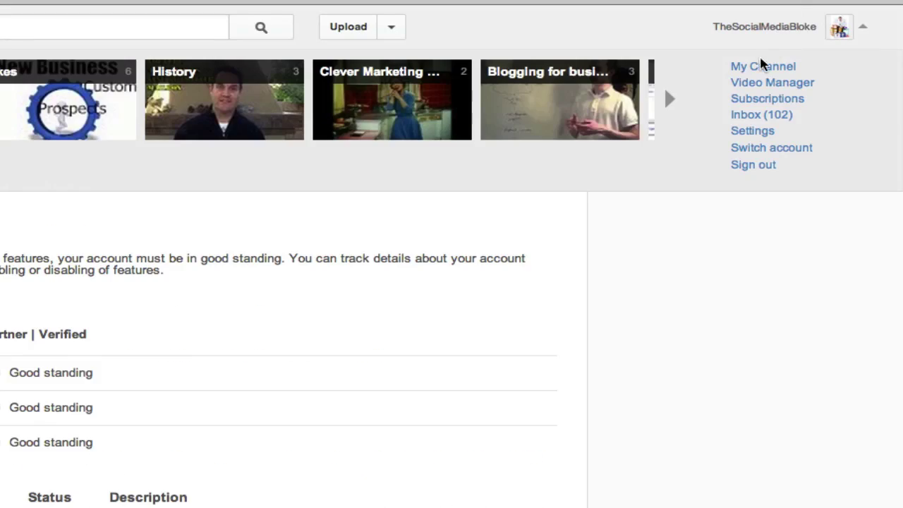
click(764, 84)
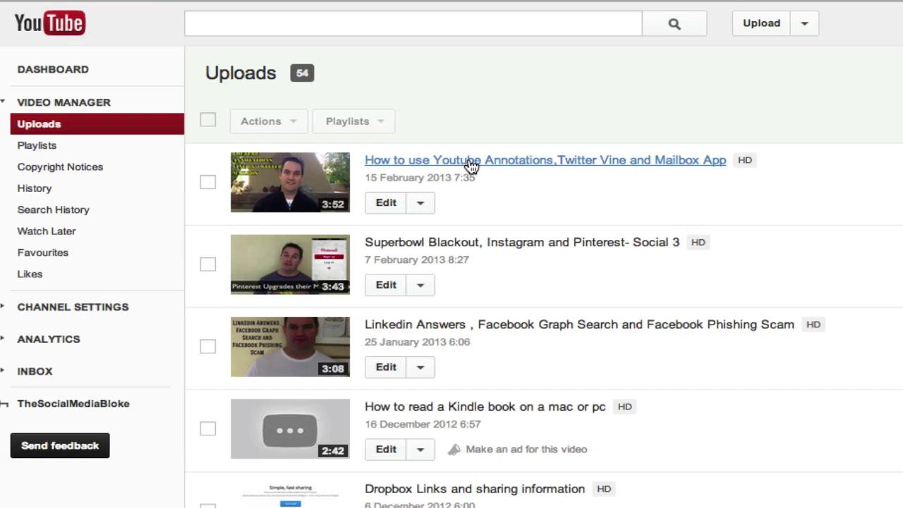
click(486, 329)
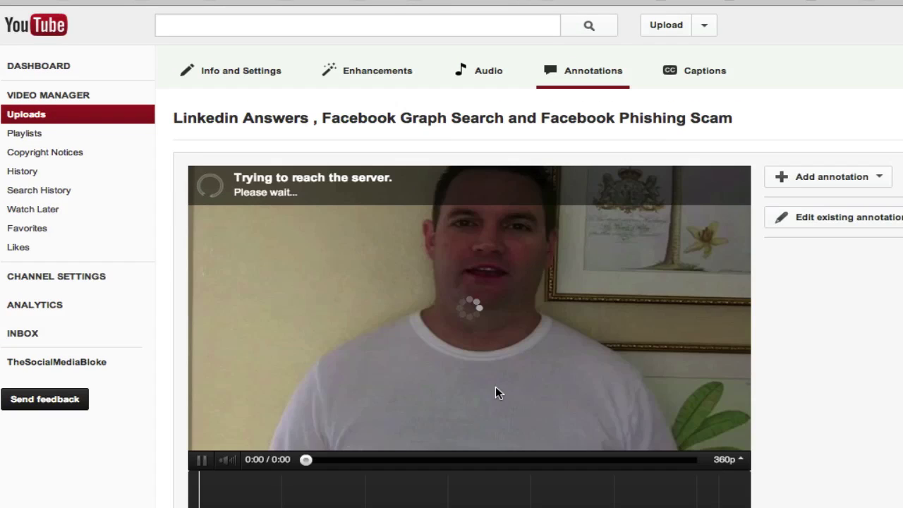
click(201, 460)
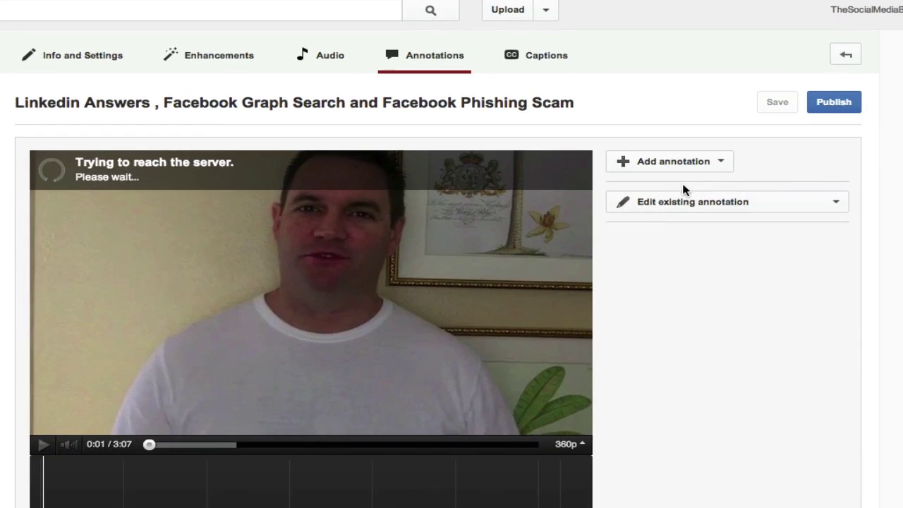
Add a speech bubble annotation containing the text "ghgjhgjhgjhgjh" to the video, keeping the Normal style.
click(711, 164)
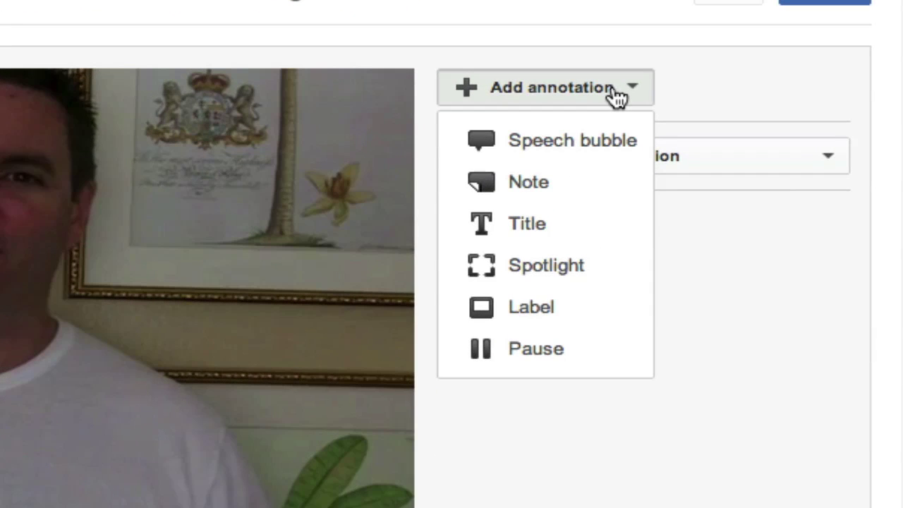
click(571, 143)
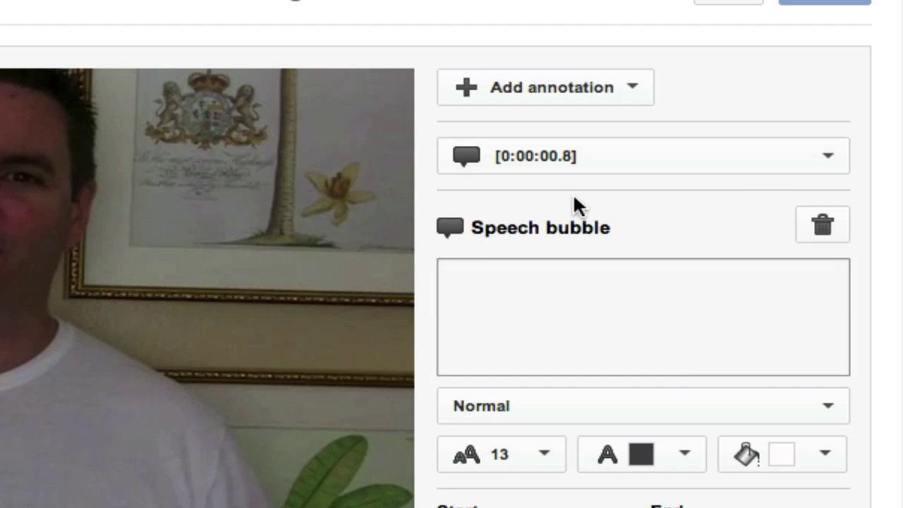
click(539, 292)
text(ghgjhgjhgjhgjh)
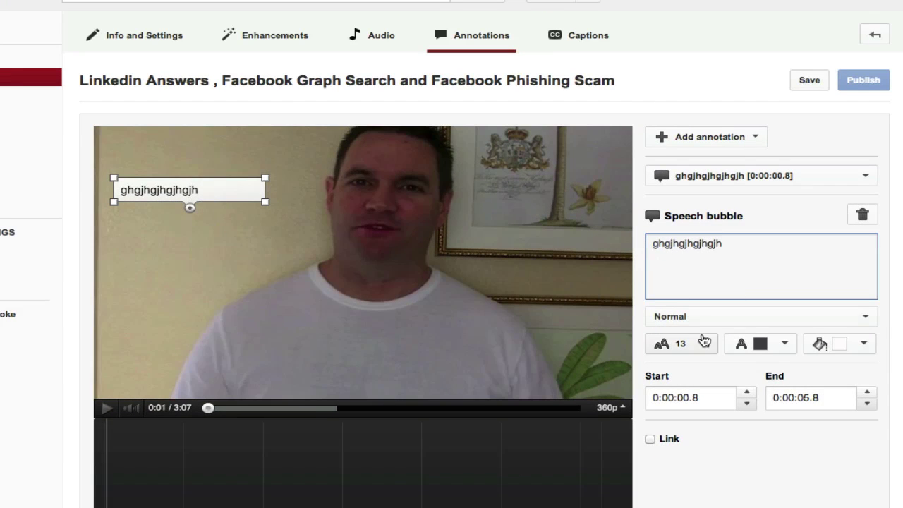
click(861, 318)
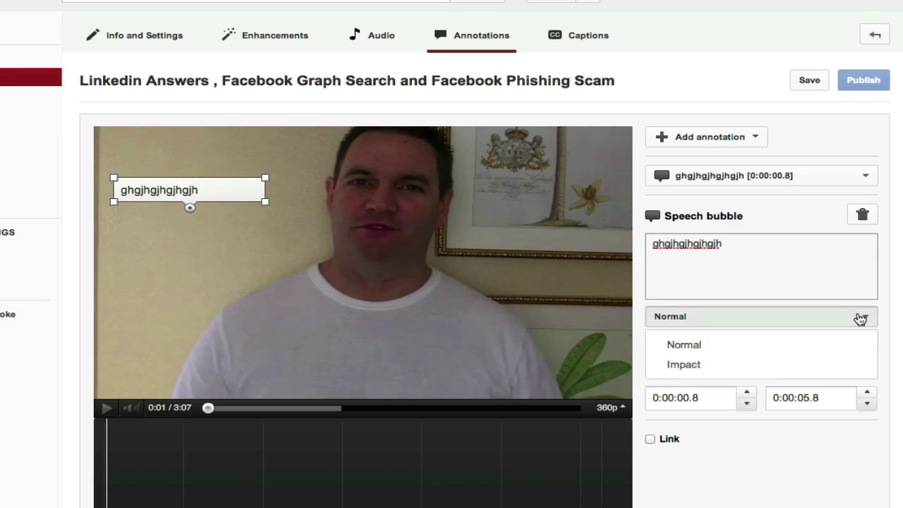
click(861, 317)
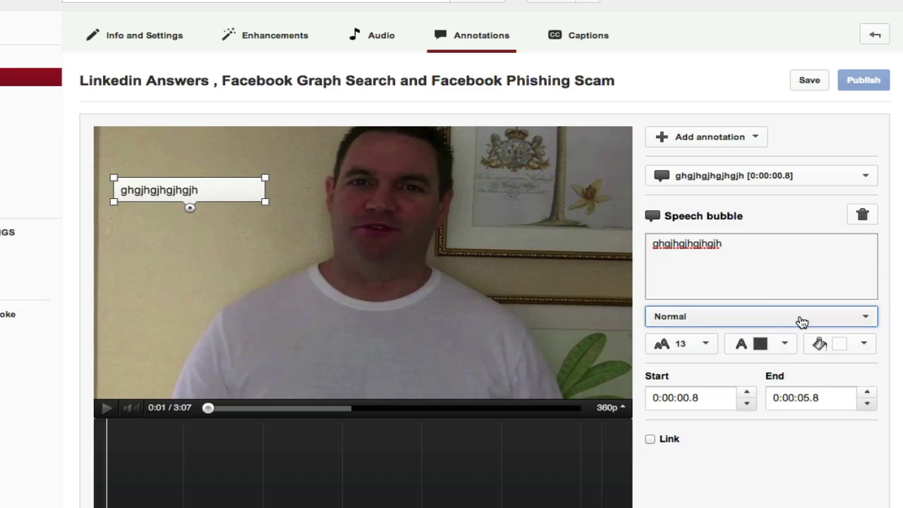
Enable a link on the speech bubble and set its type to Associated Website.
scroll(776, 339, down, 3)
scroll(771, 337, down, 1)
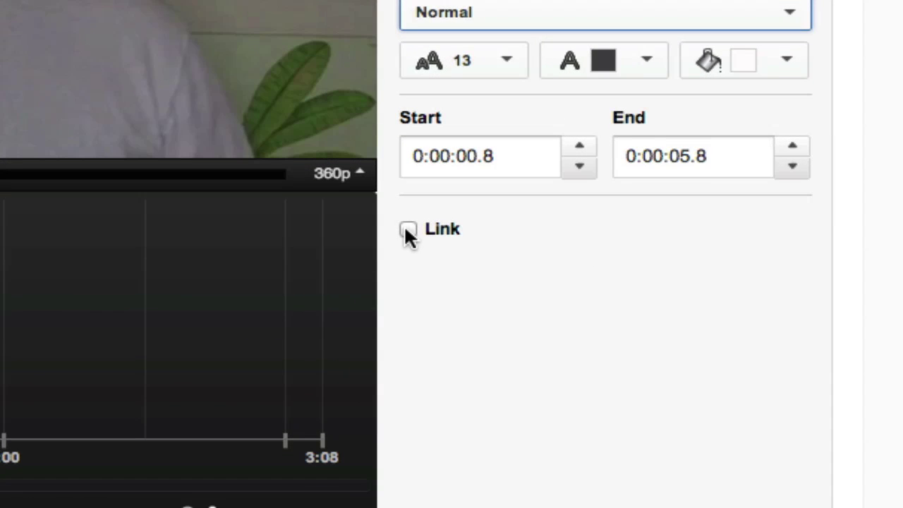
click(408, 229)
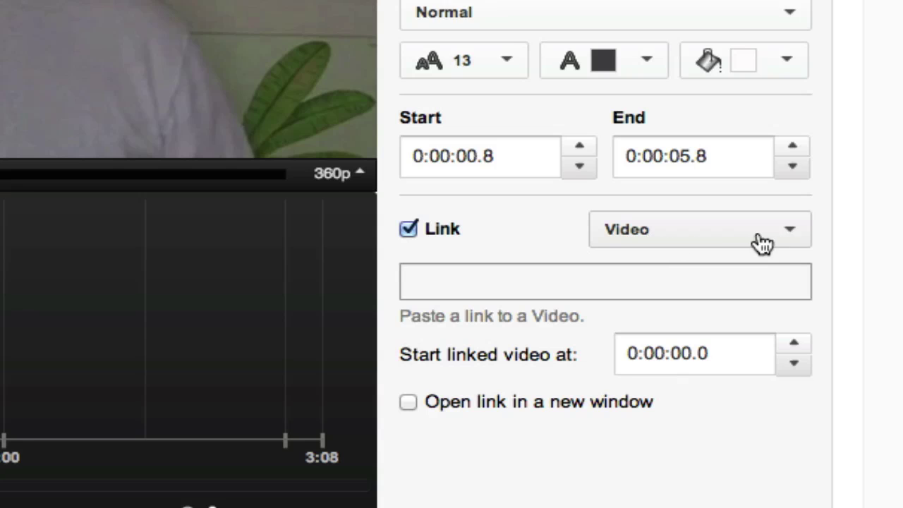
click(792, 239)
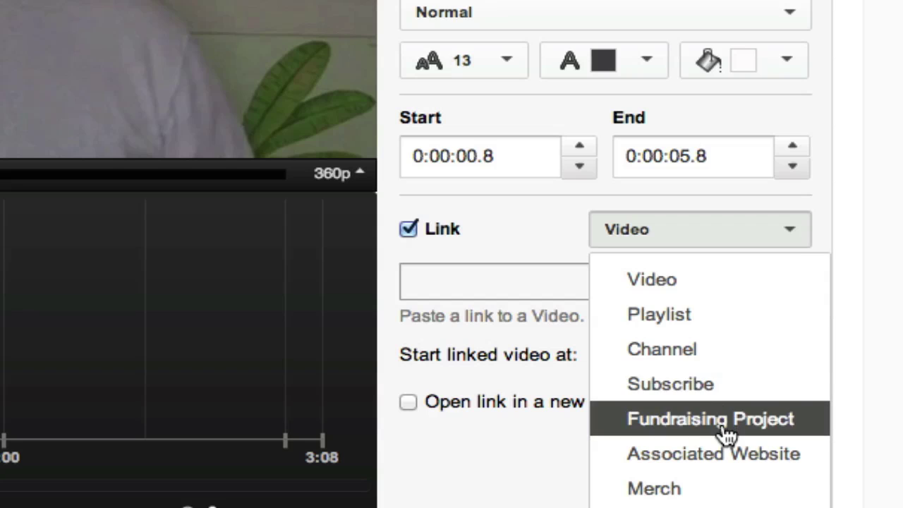
click(782, 460)
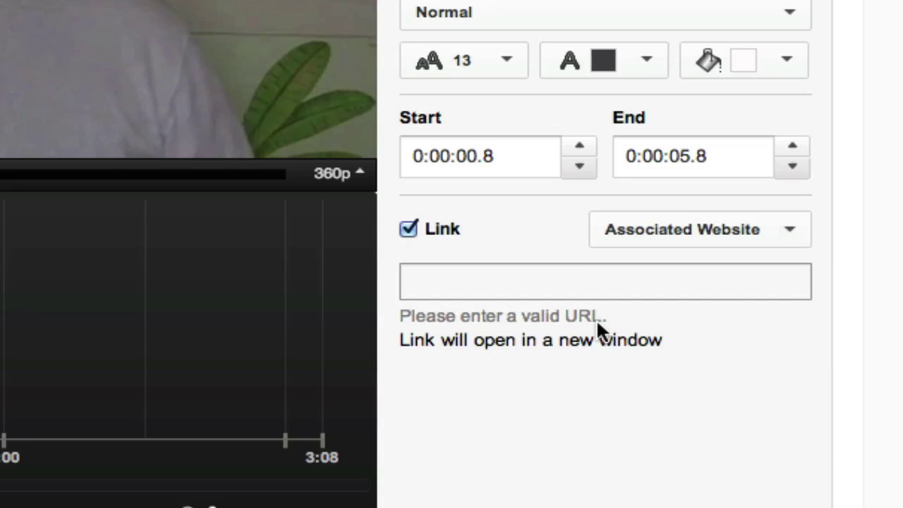
click(556, 282)
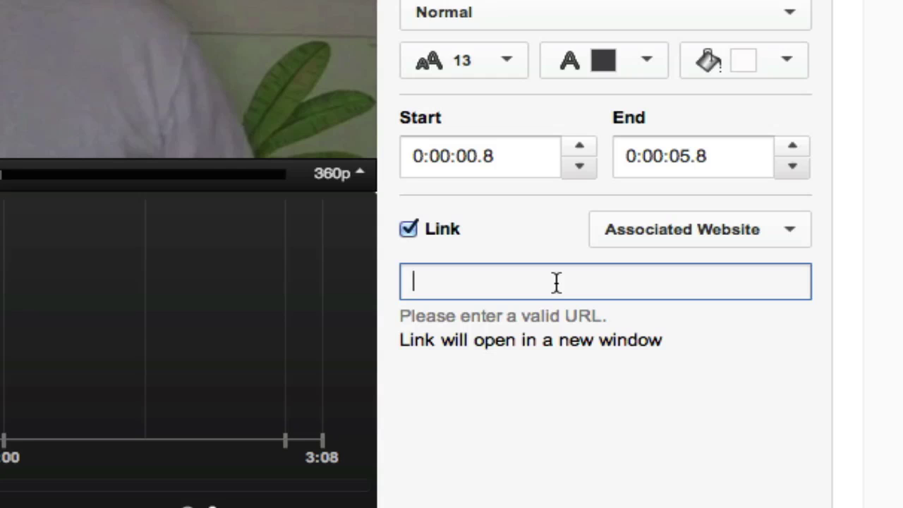
text(http)
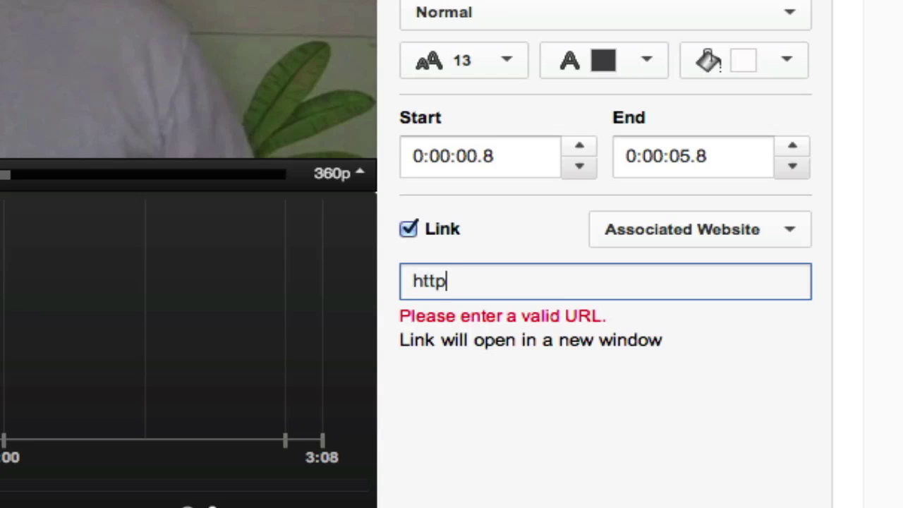
text(://www.goo)
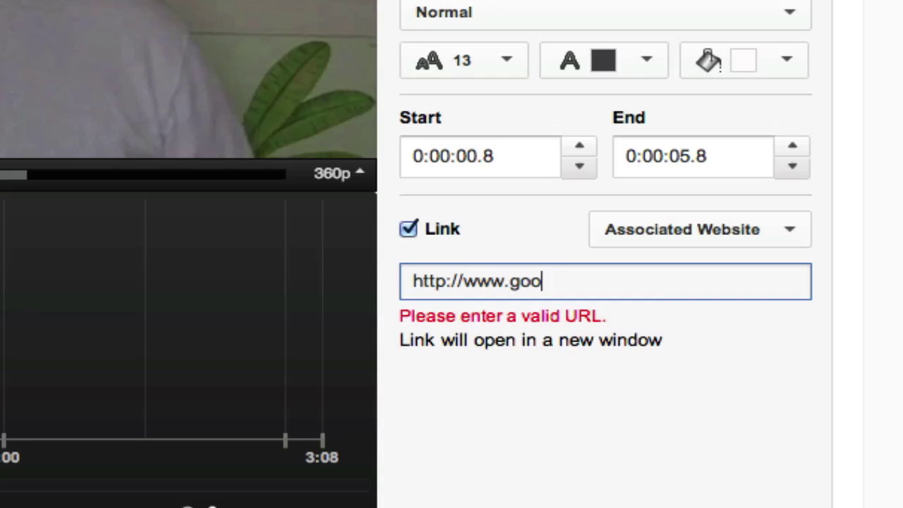
text(gle.com)
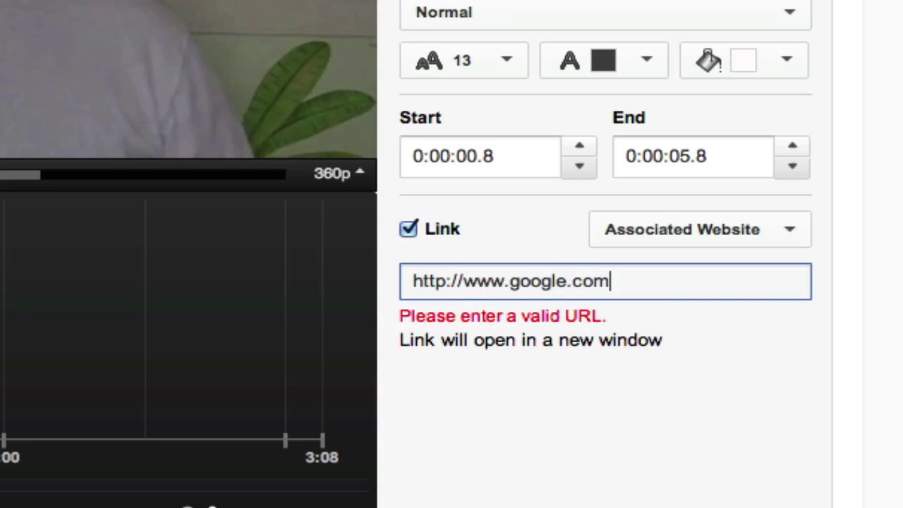
double_click(542, 284)
text(thesocialme)
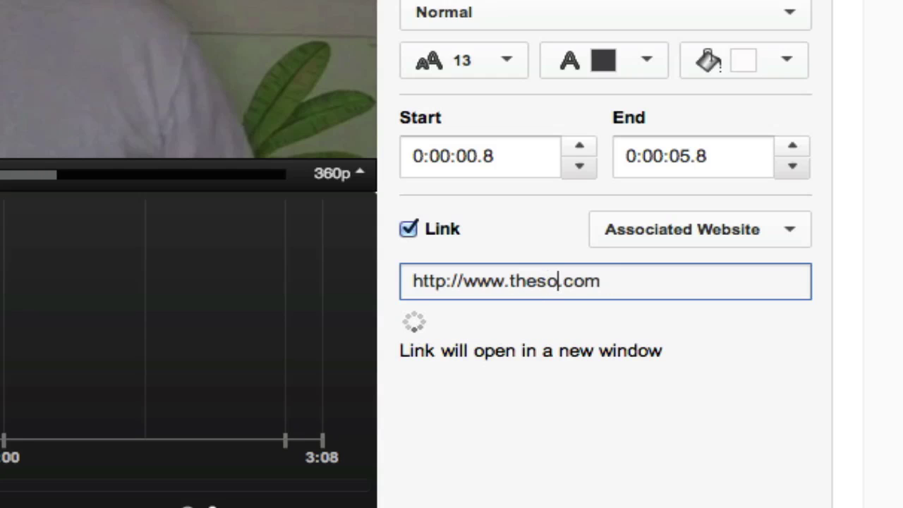
text(di)
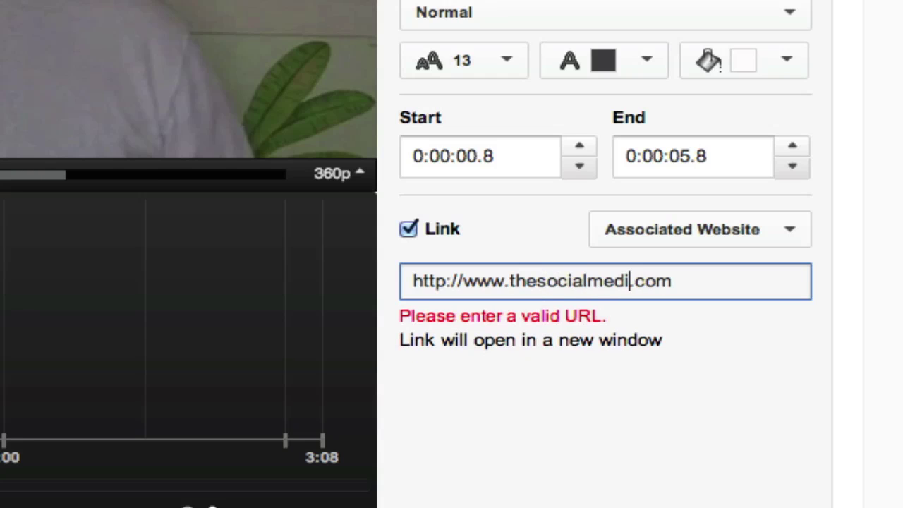
text(abloke)
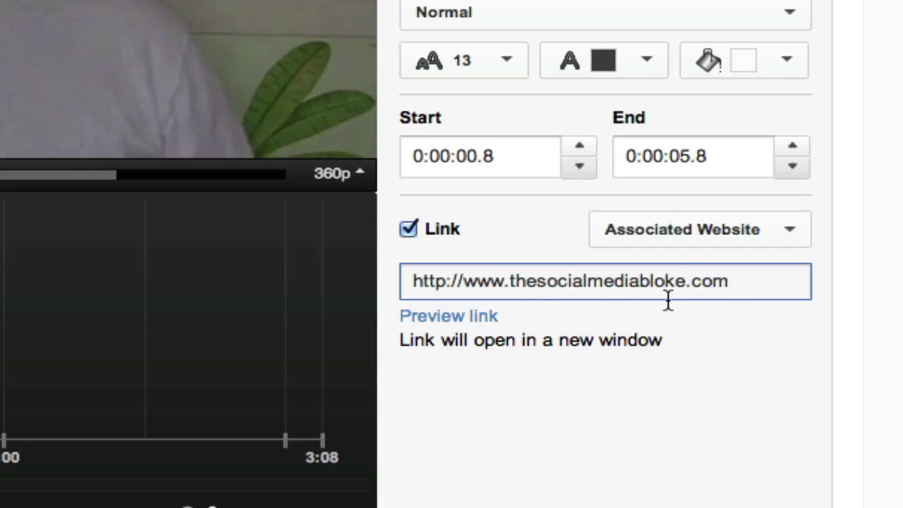
click(745, 288)
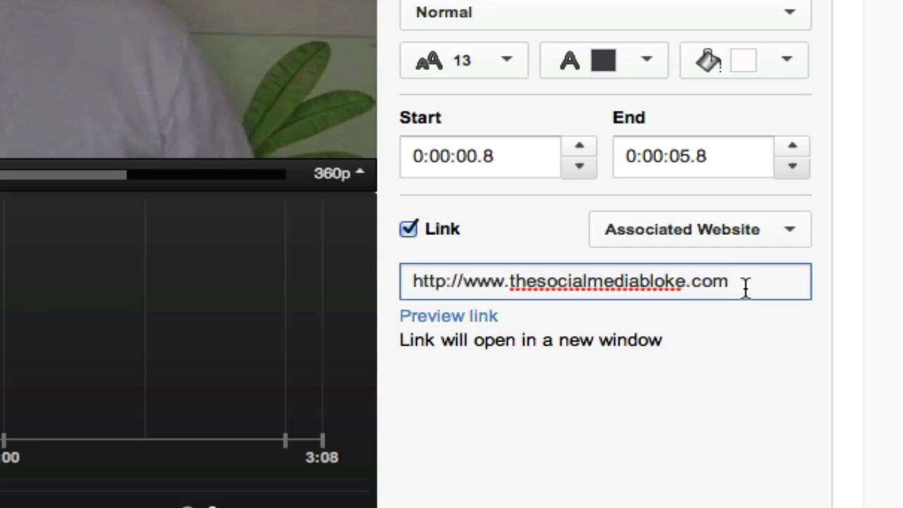
text(/)
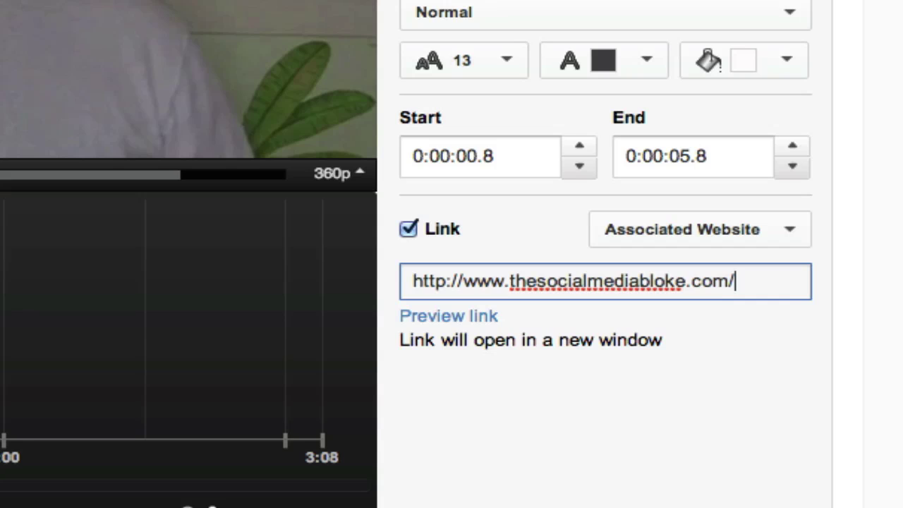
text(abut)
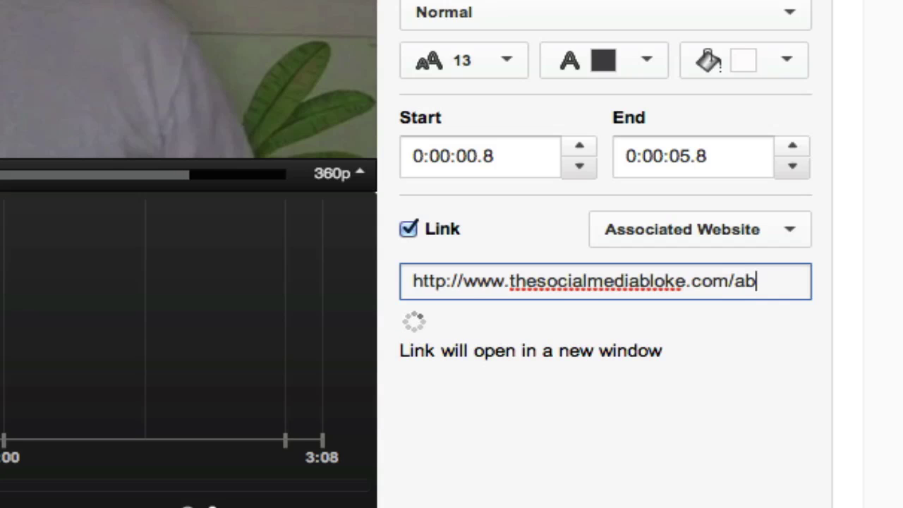
key(BackSpace)
key(BackSpace)
text(ou)
key(BackSpace)
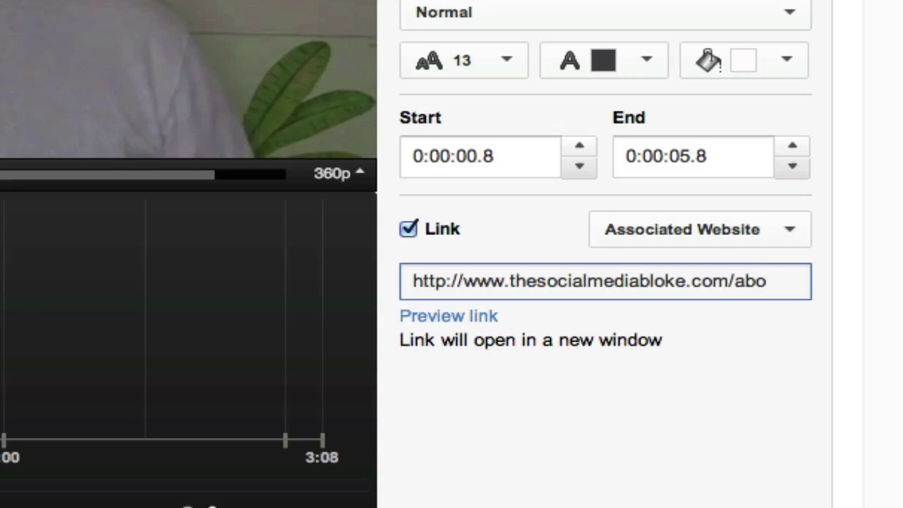
text(ut)
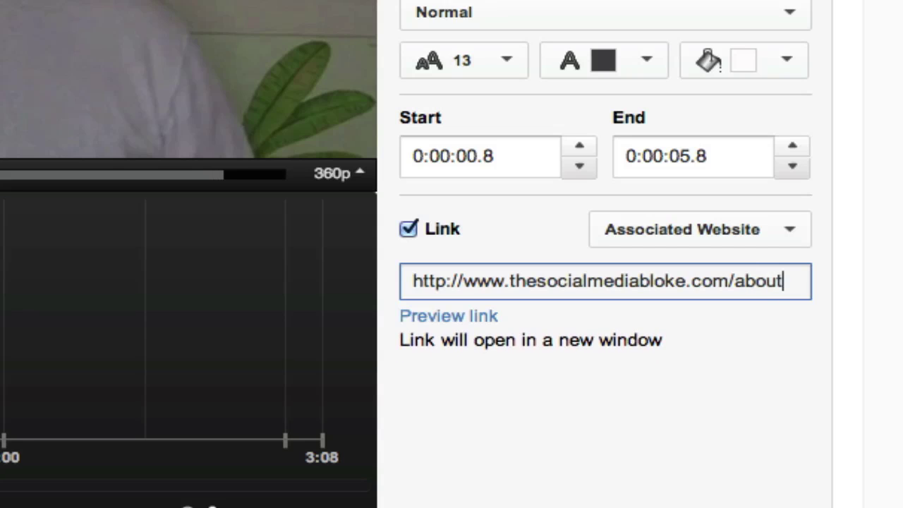